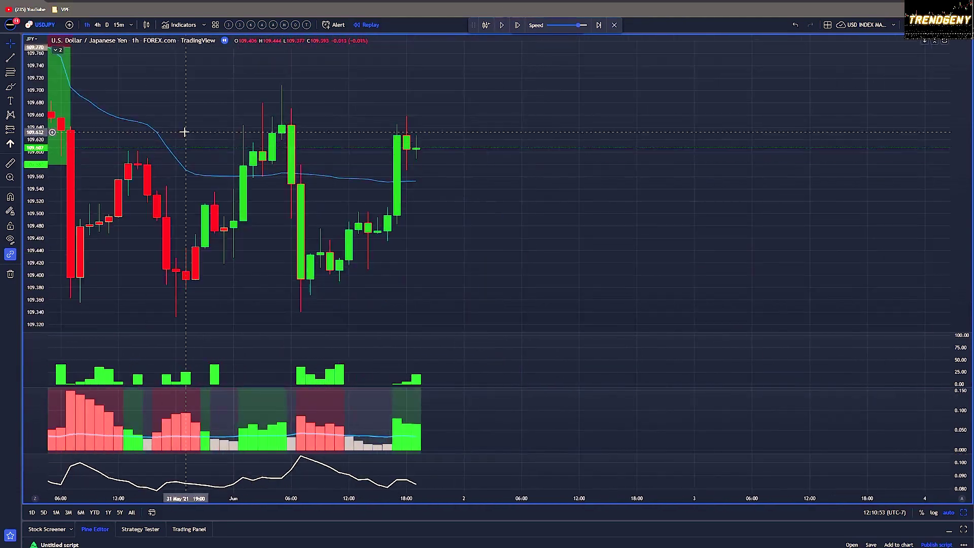
Step: Pause the bar replay on the USD/JPY hourly chart
left_click(503, 27)
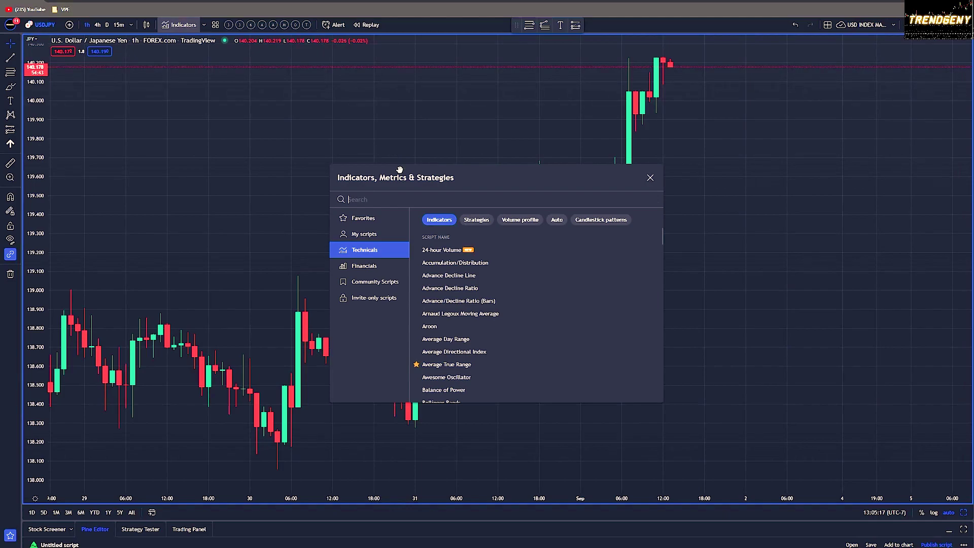
Step: Search 'TRADING' and add the Trading the Trend indicator to the chart
type("TRADING")
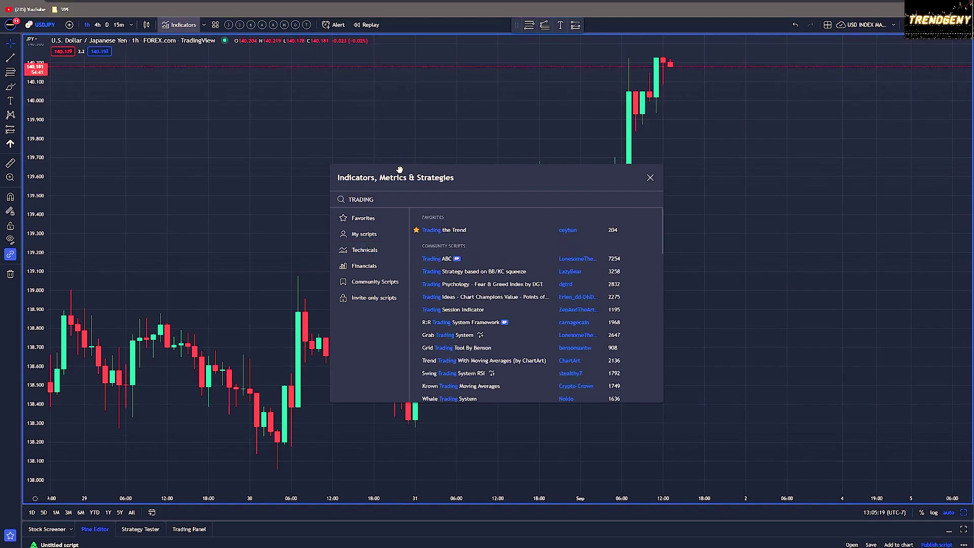
left_click(470, 227)
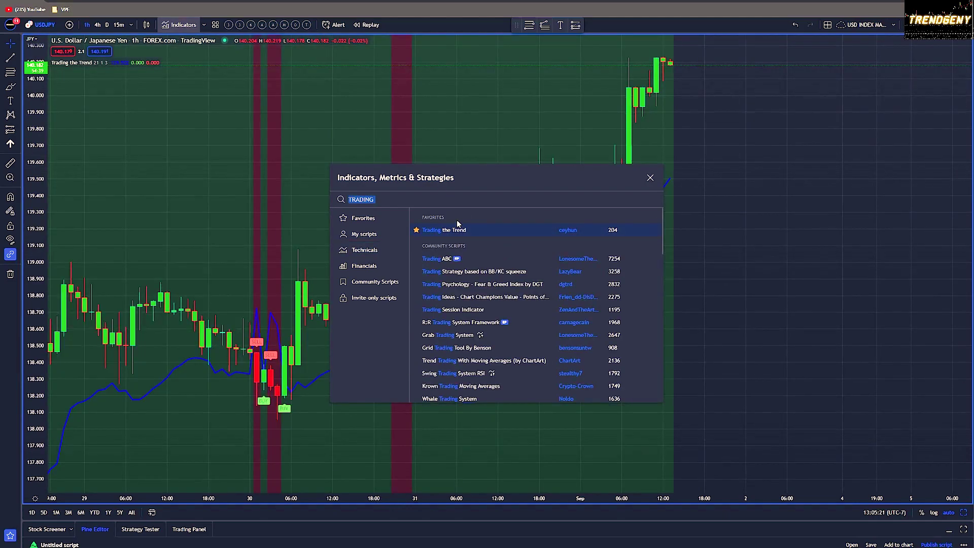
left_click(650, 178)
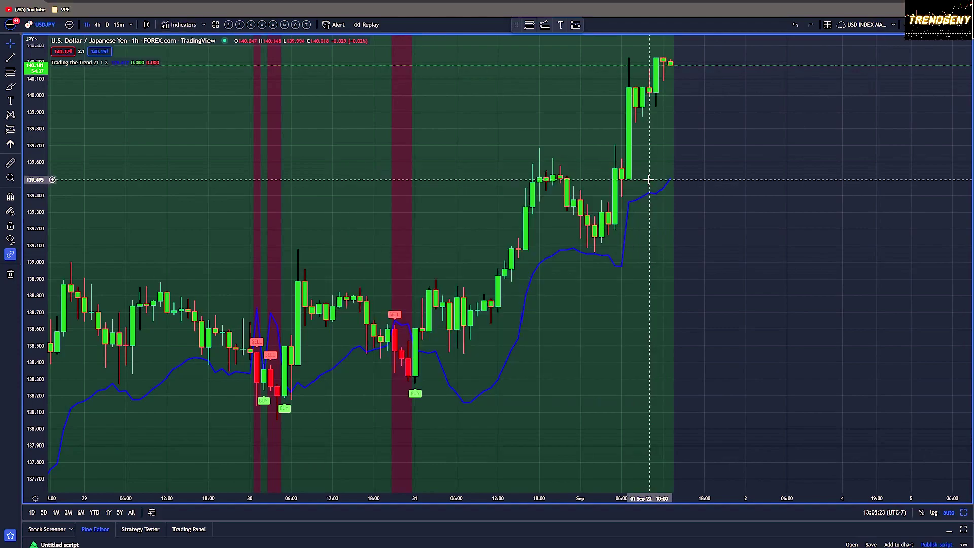
Step: Turn off Trading the Trend's line, background colour, BUY and SELL labels, keeping only bar colours
double_click(513, 351)
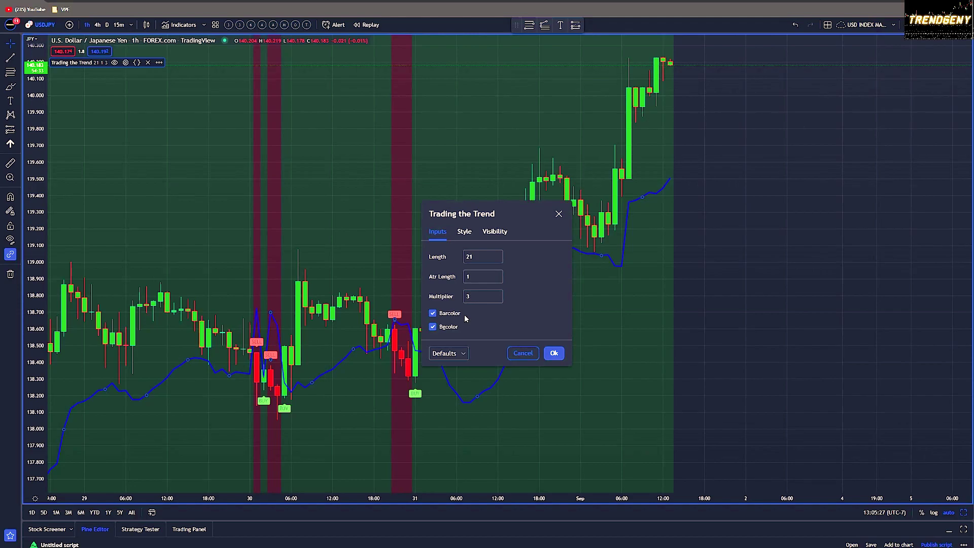
left_click(466, 233)
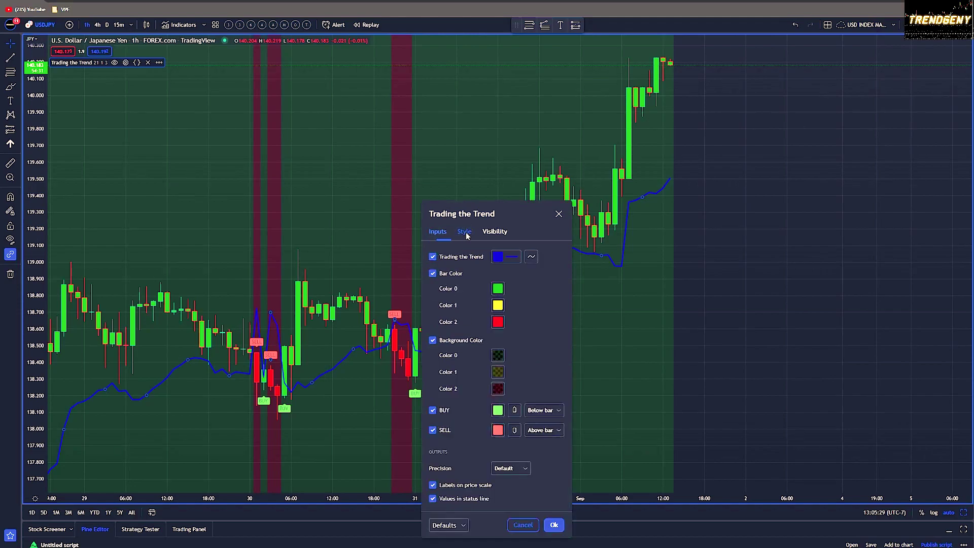
left_click(461, 258)
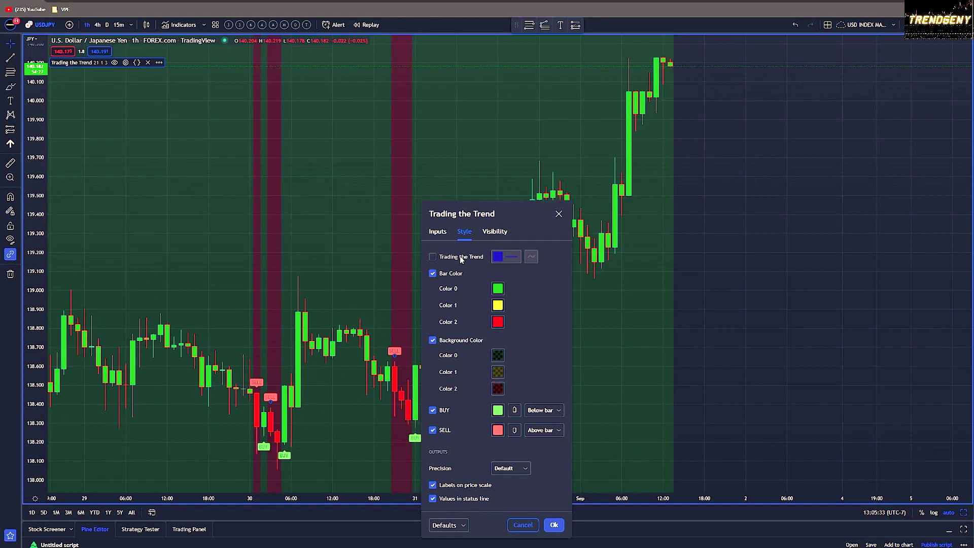
left_click(442, 341)
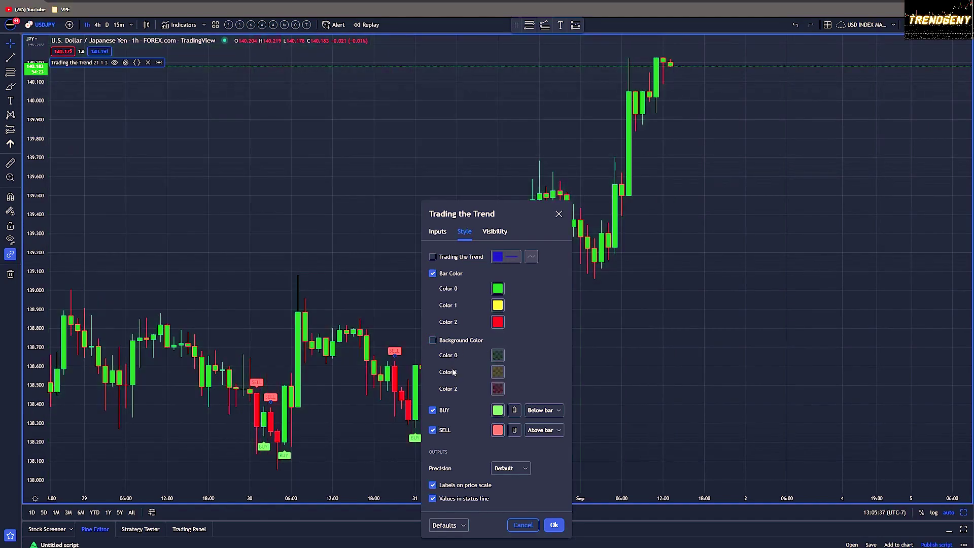
left_click(432, 411)
left_click(432, 431)
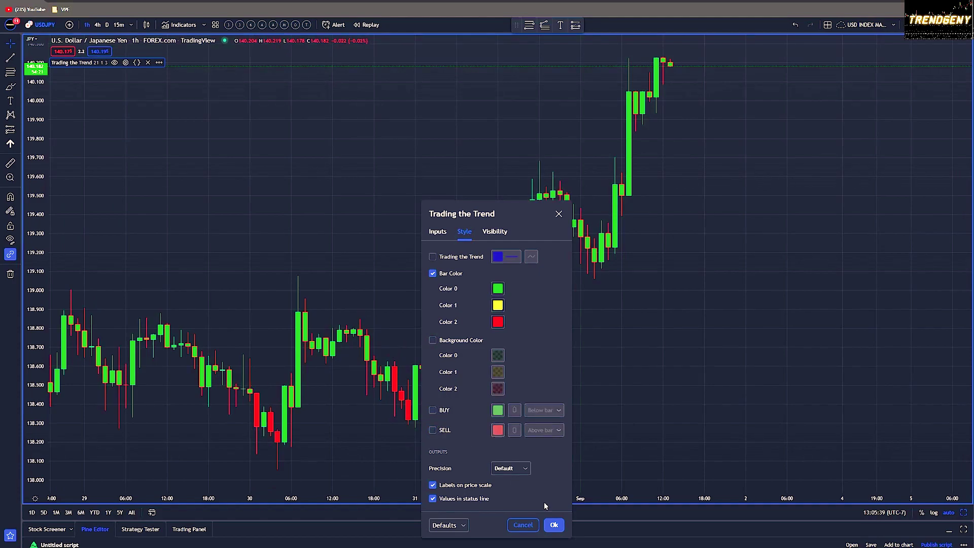
left_click(553, 525)
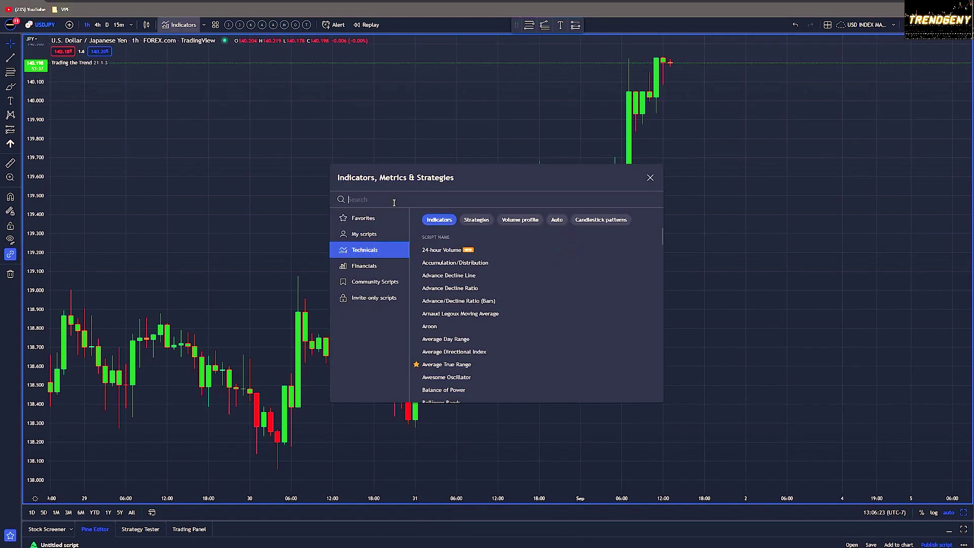
Step: Search 'KAUF' and add Kaufman Moving Average Adaptive (KAMA) to the chart
type("KAUF")
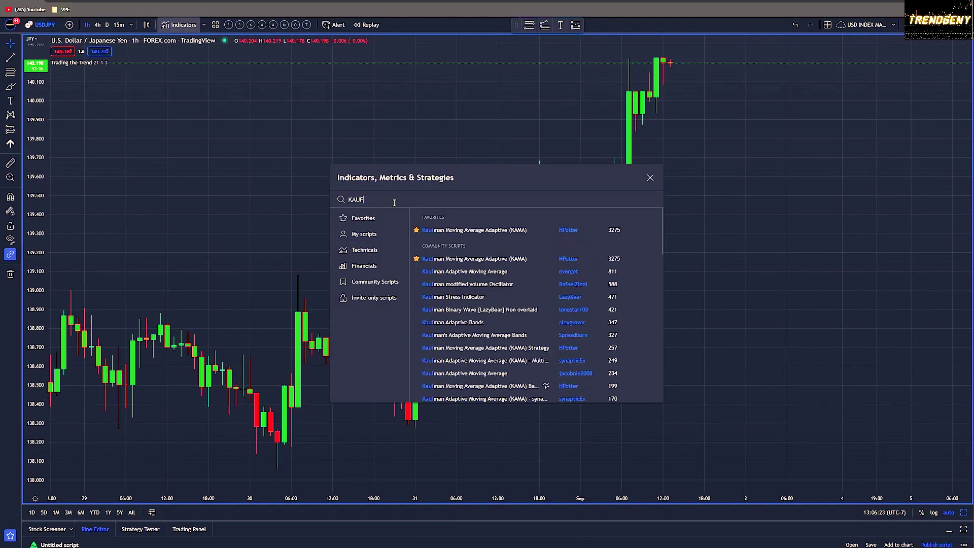
left_click(464, 231)
left_click(649, 178)
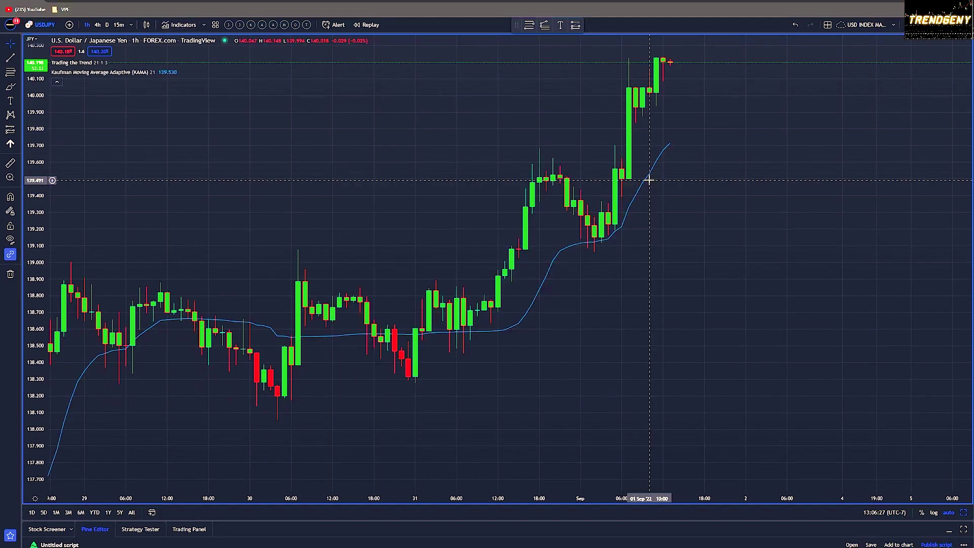
Step: Set the KAMA length to 14, then search indicators for 'PRICE'
double_click(541, 287)
double_click(464, 280)
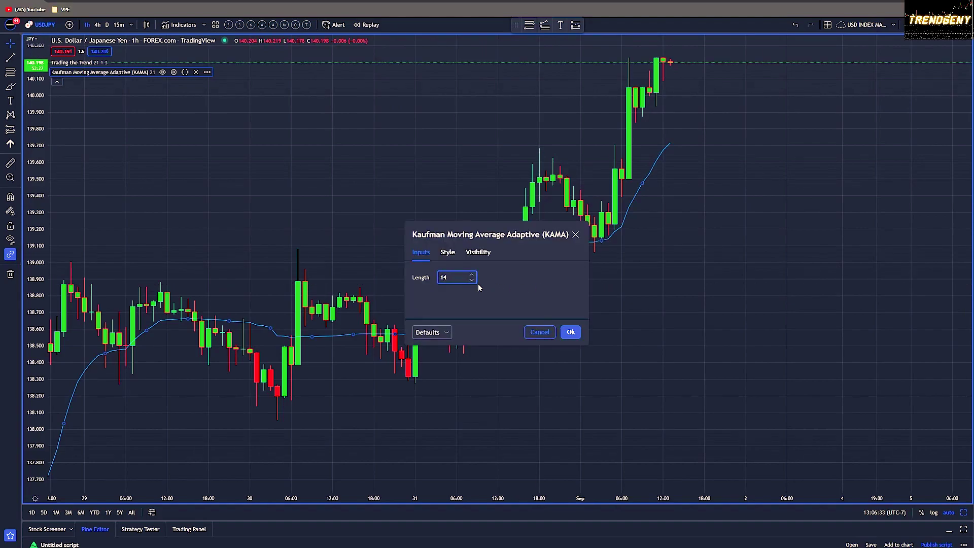
left_click(571, 332)
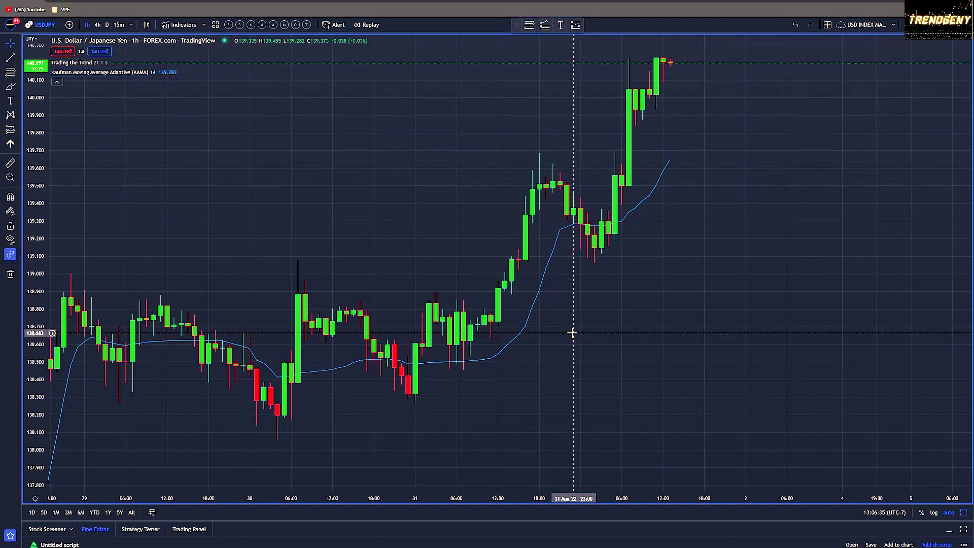
type("/PRICE")
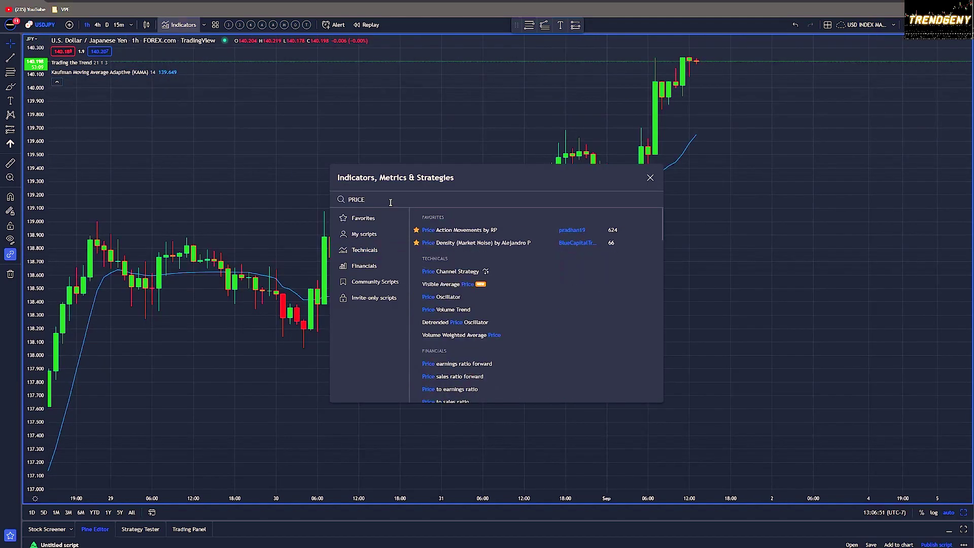
Step: Add Price Density (Market Noise) and enable Use Relative Price Density Calculations
left_click(496, 245)
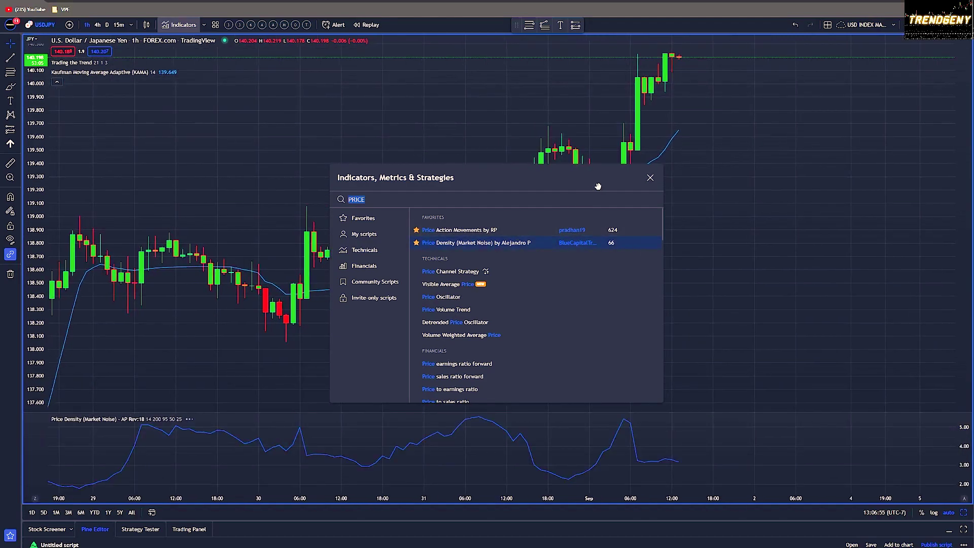
left_click(650, 178)
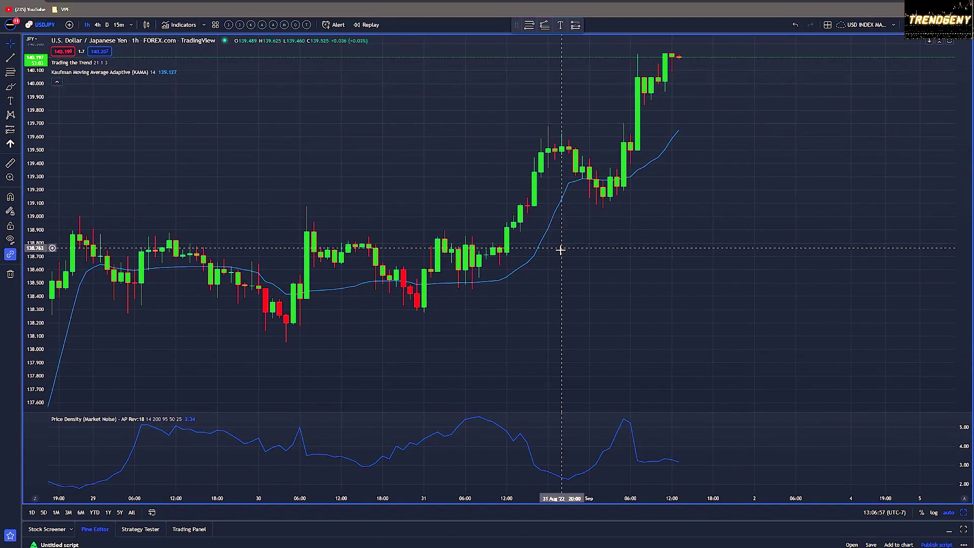
double_click(475, 421)
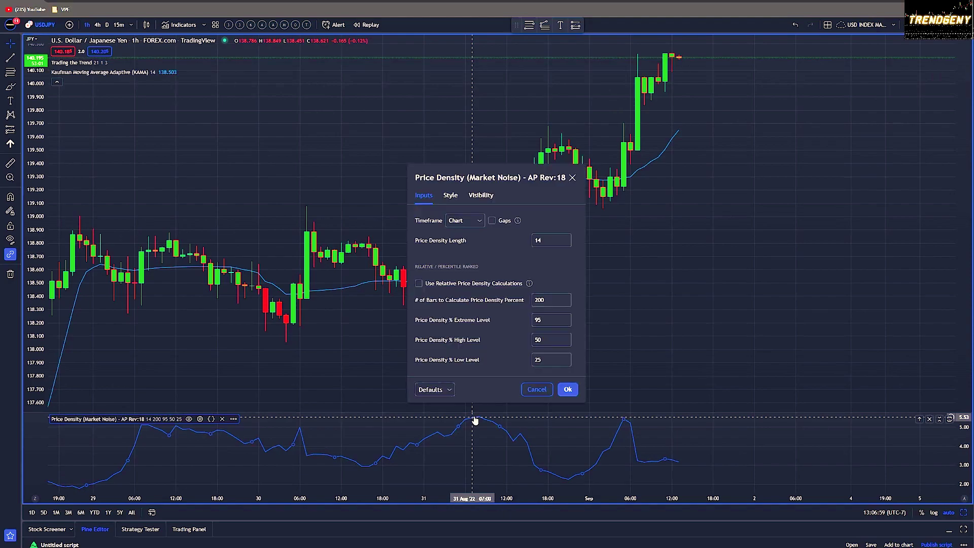
left_click(493, 283)
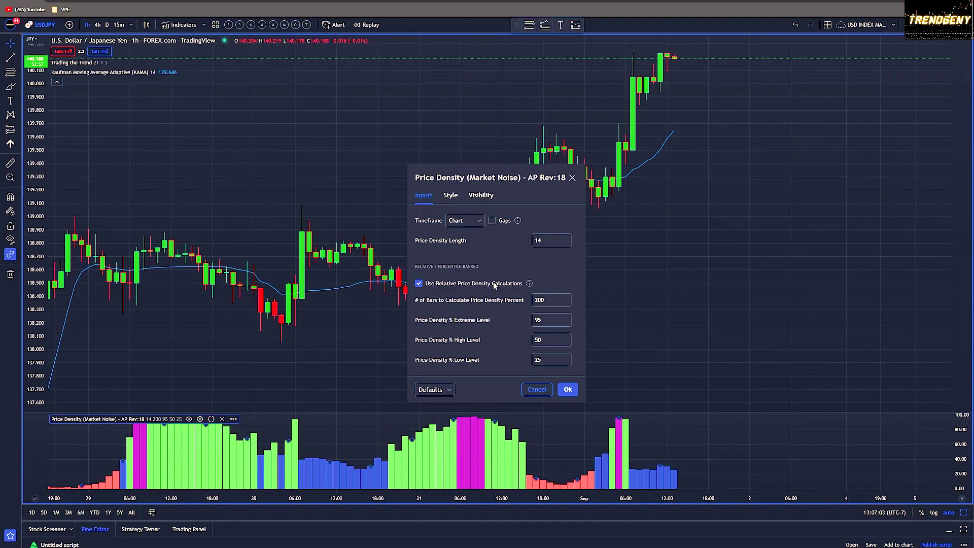
Step: Set the Price Density Length to 5 and # of Bars to 20
left_click(545, 237)
type("5")
left_click(553, 299)
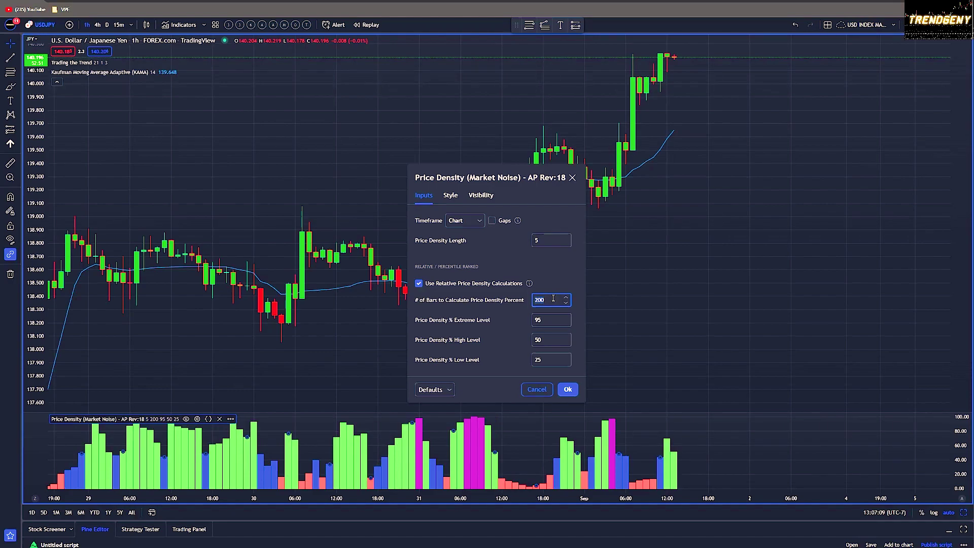
left_click(552, 284)
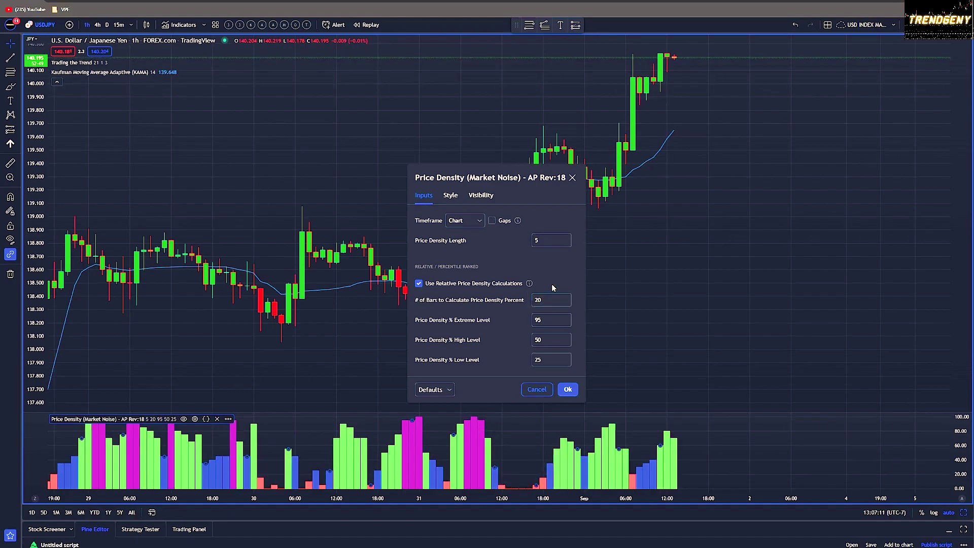
left_click(450, 196)
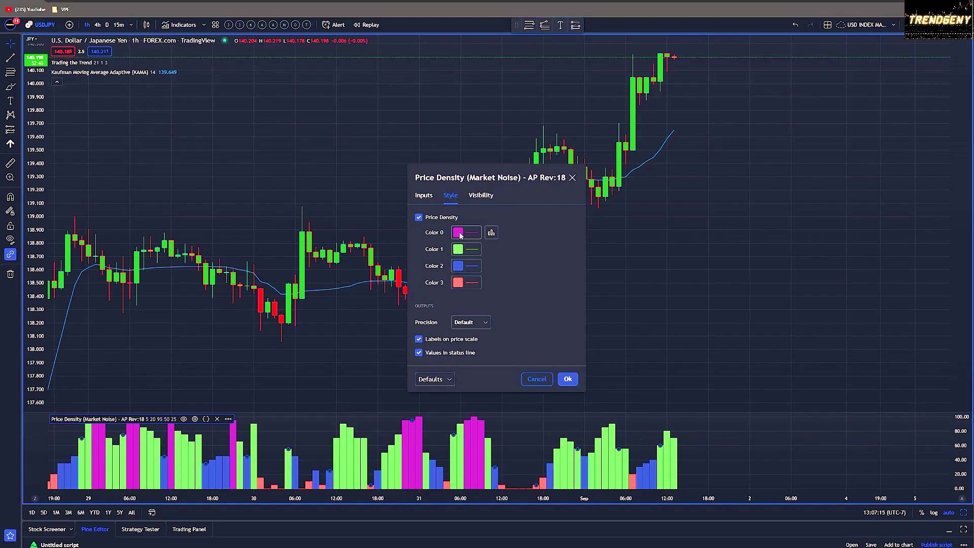
Step: Make Price Density Color 0 and Color 1 fully transparent (0% opacity)
left_click(461, 235)
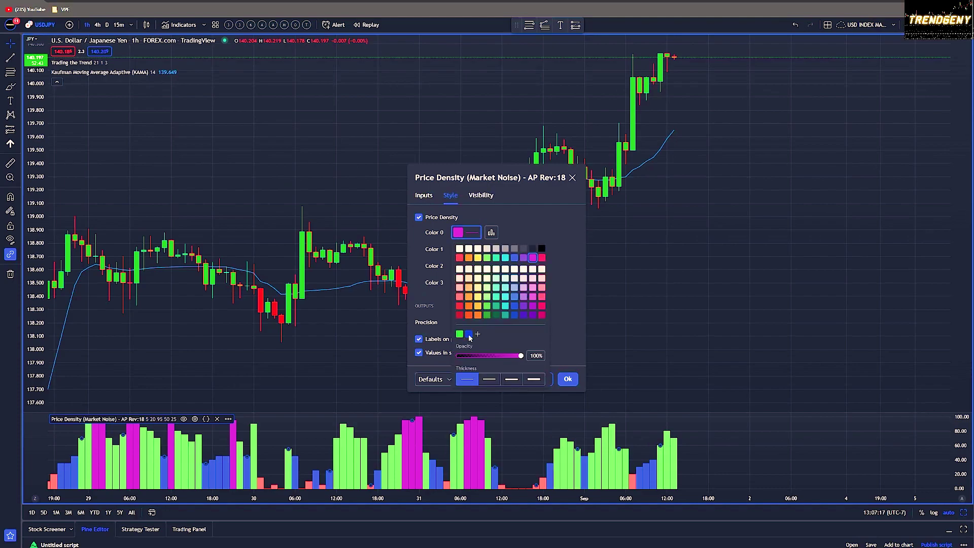
left_click_drag(483, 355, 446, 359)
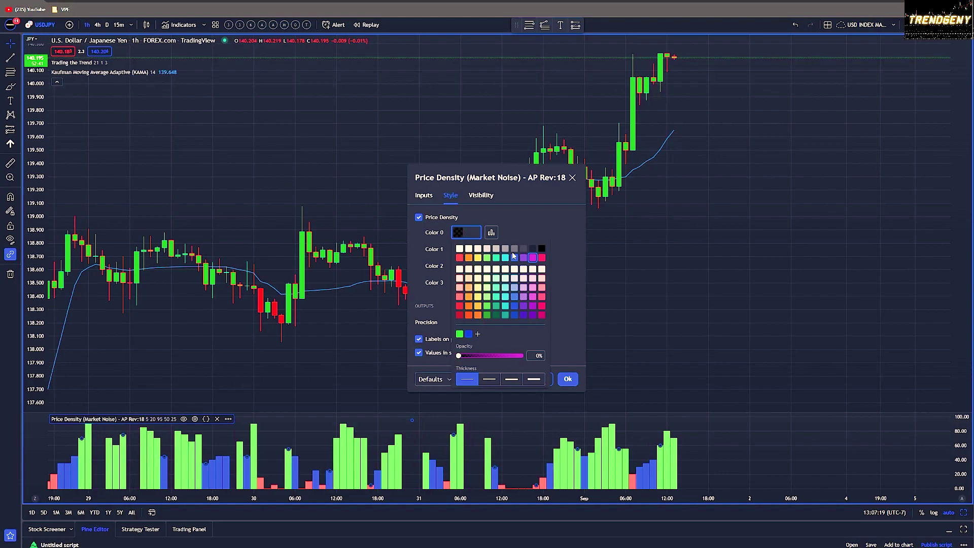
left_click(524, 230)
left_click(463, 250)
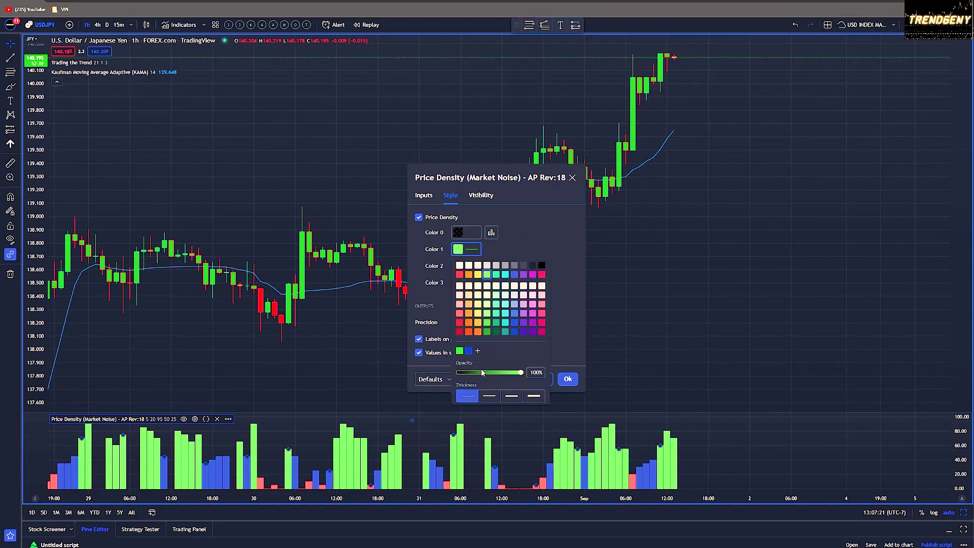
left_click_drag(457, 373, 446, 372)
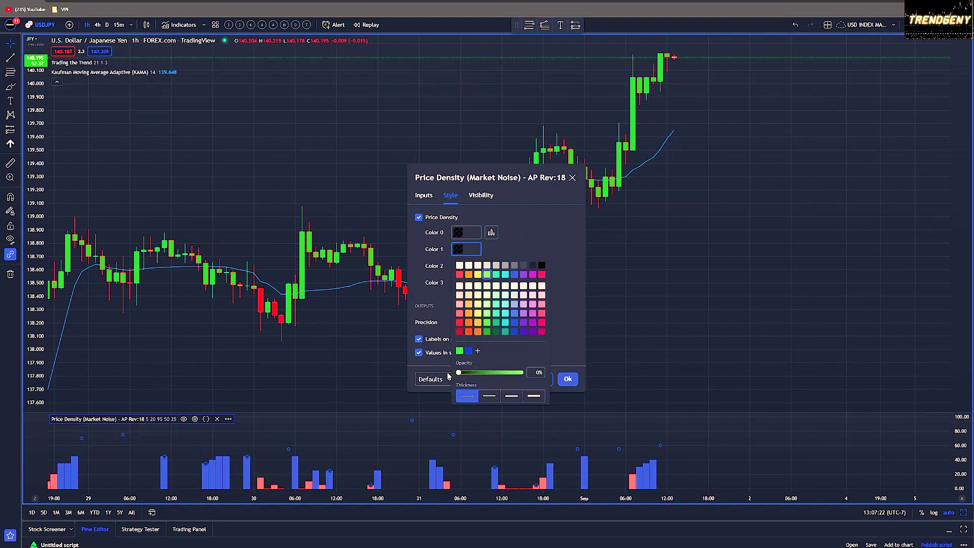
left_click(531, 252)
Step: Set Price Density Color 2 and Color 3 to green
left_click(465, 269)
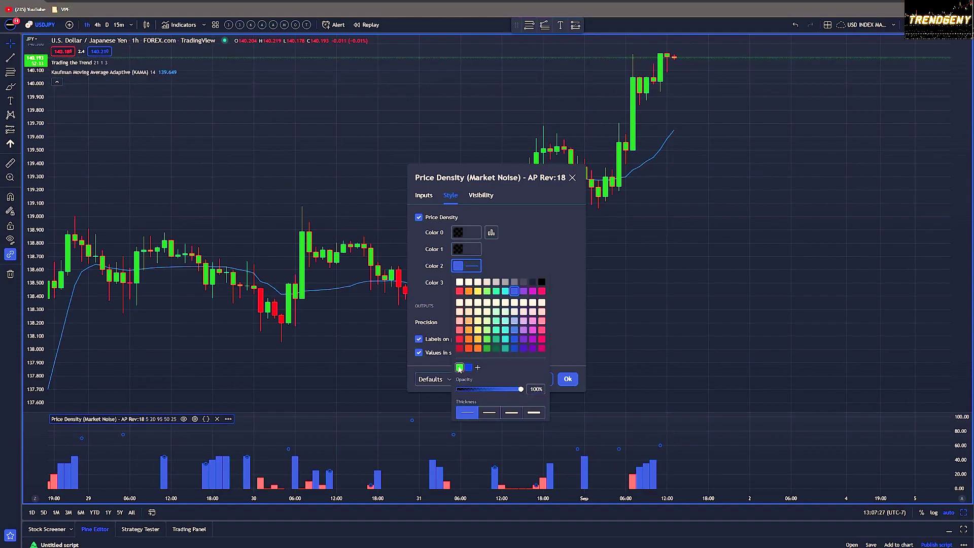
left_click(459, 367)
left_click(500, 263)
left_click(465, 283)
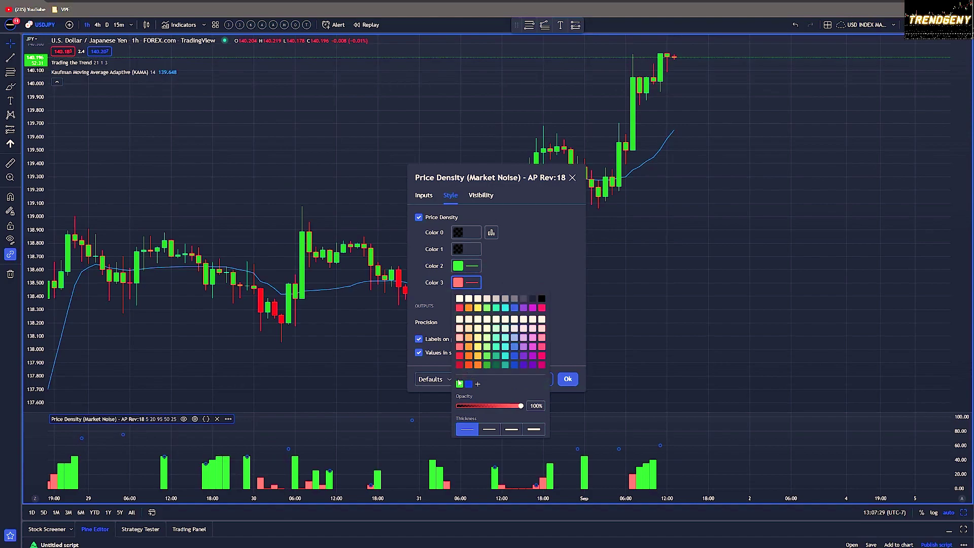
left_click(459, 384)
left_click(536, 252)
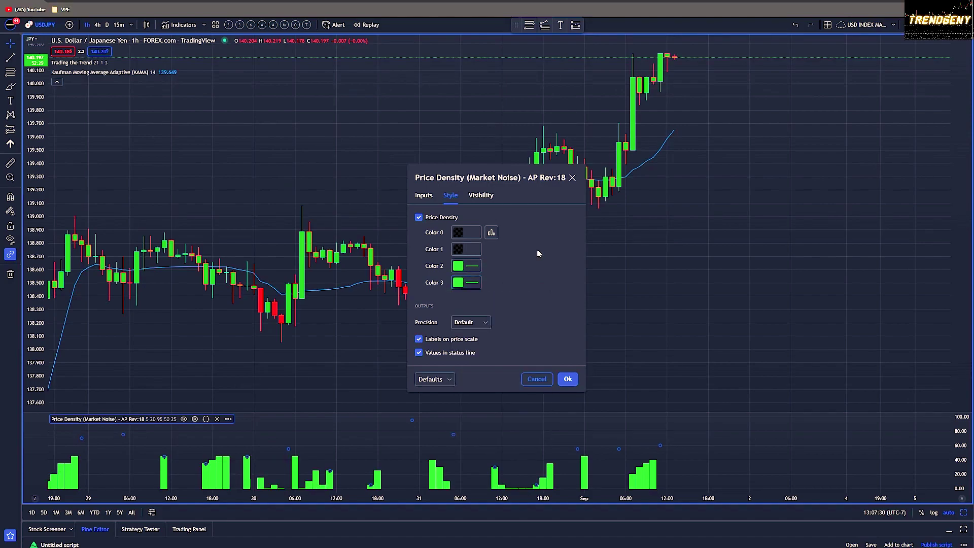
Step: Apply the Price Density colours and add the Braid Filter indicator from a 'BRAID' search
left_click(567, 379)
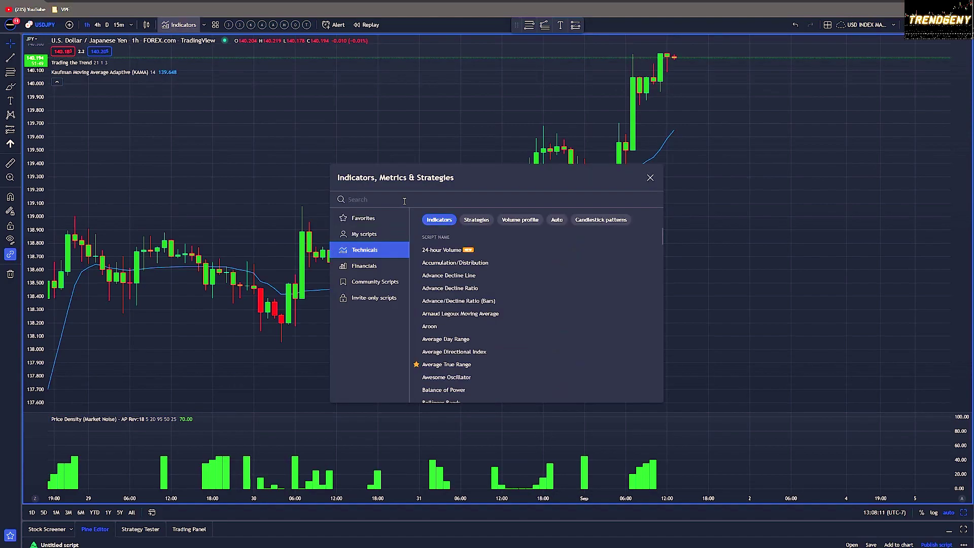
type("BRAID")
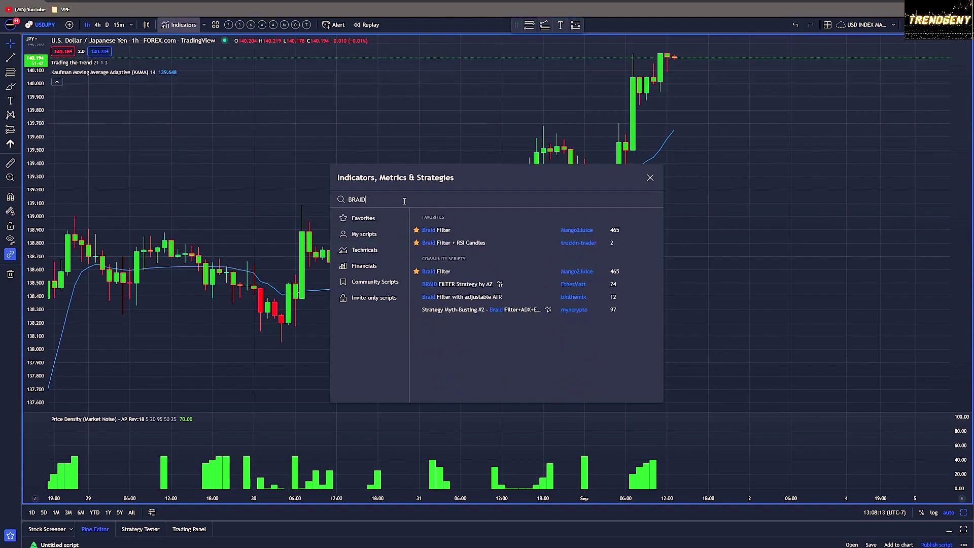
left_click(453, 229)
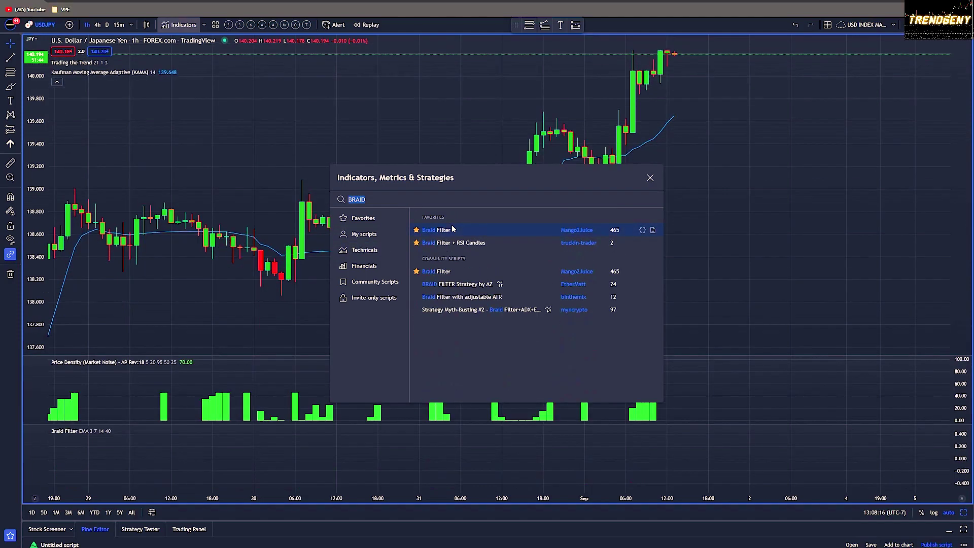
left_click(650, 177)
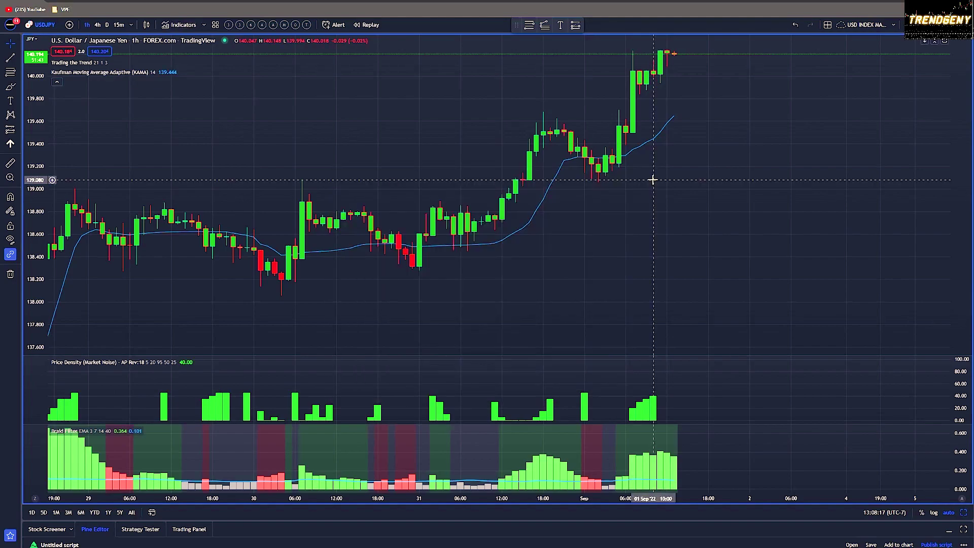
double_click(553, 468)
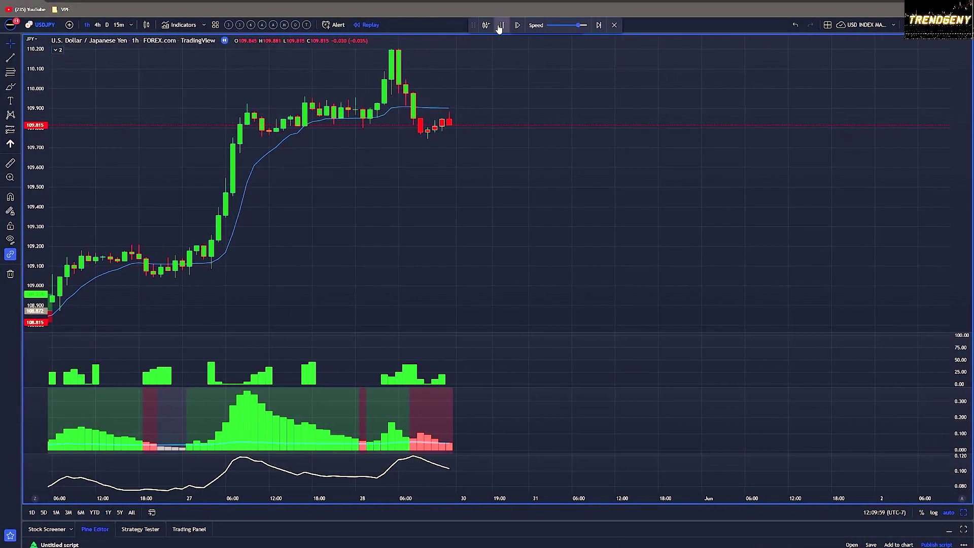
Step: Step the replay and place two long positions at the latest candles
left_click(501, 25)
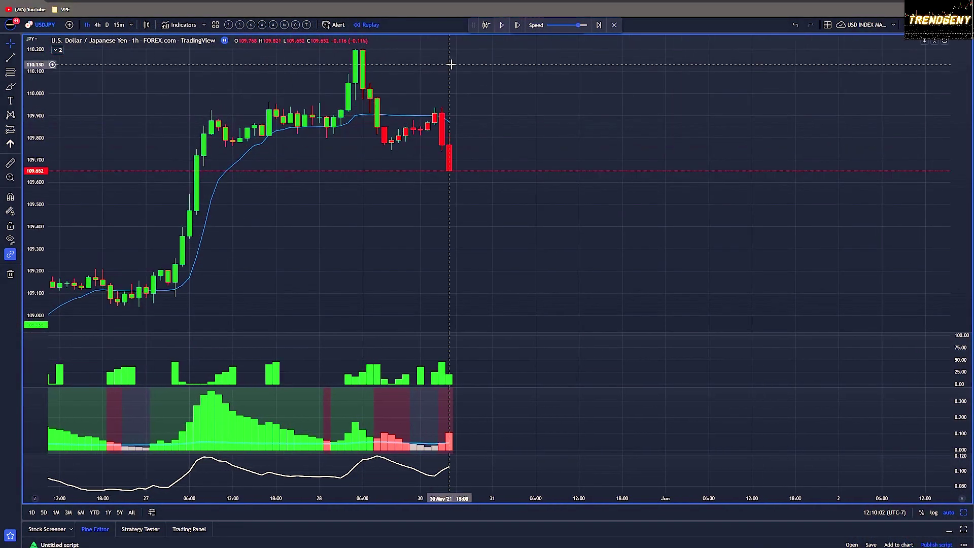
left_click(442, 144)
left_click(501, 24)
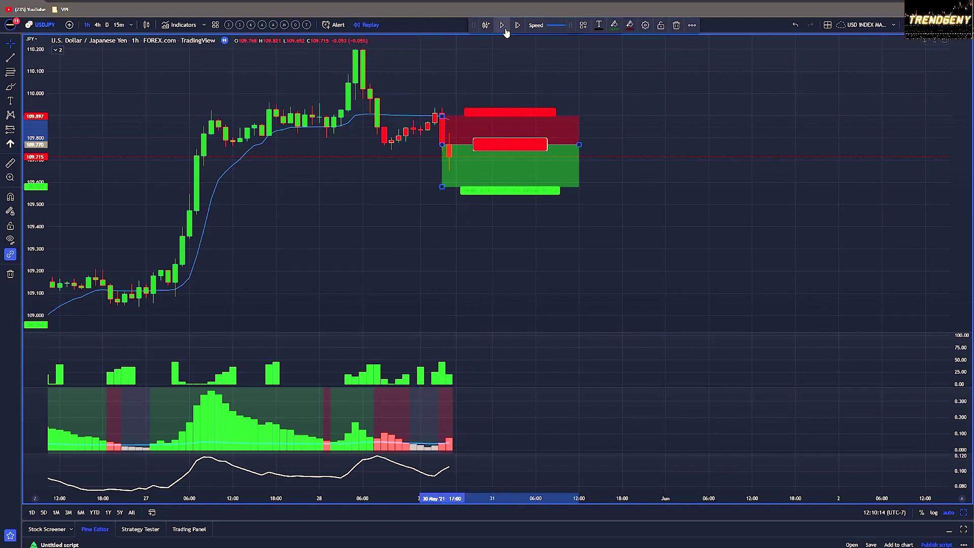
left_click(502, 24)
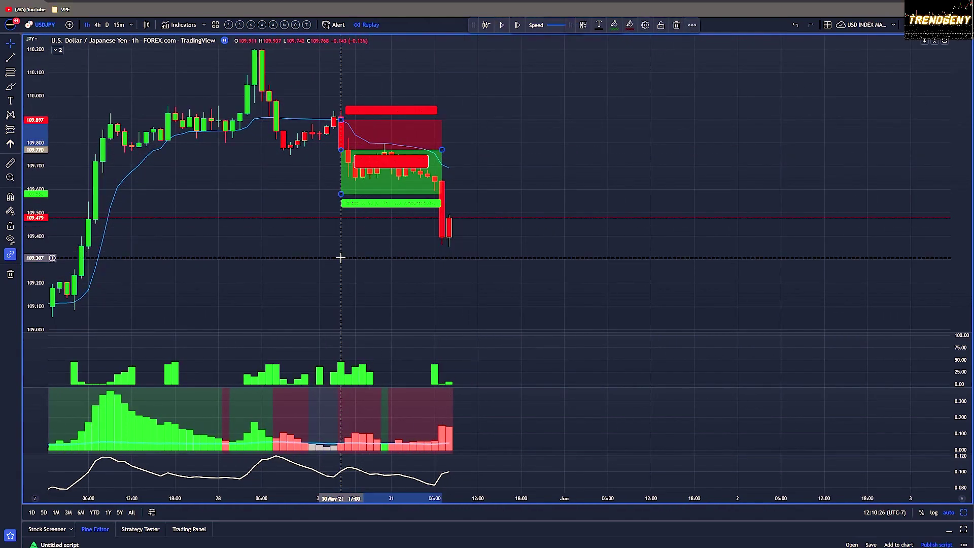
left_click(502, 24)
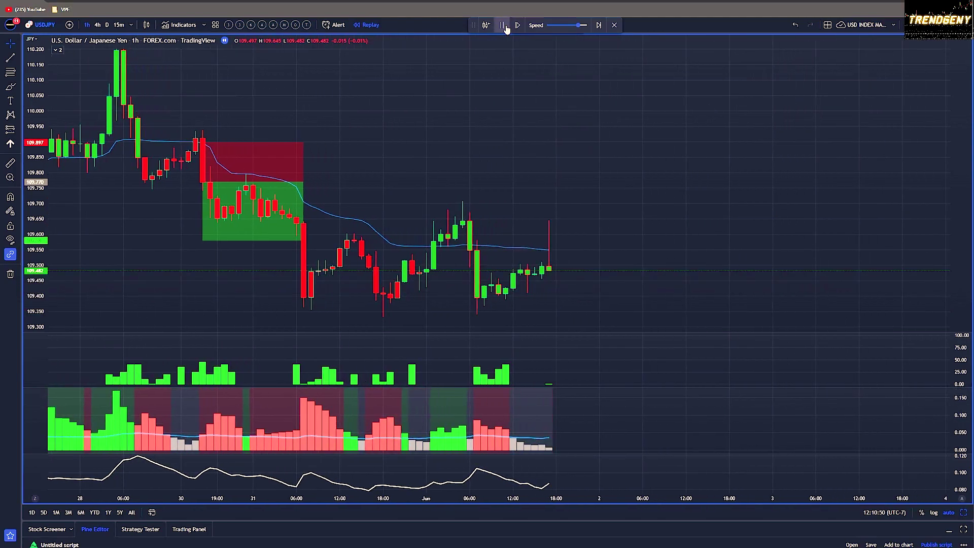
left_click(501, 25)
left_click(397, 135)
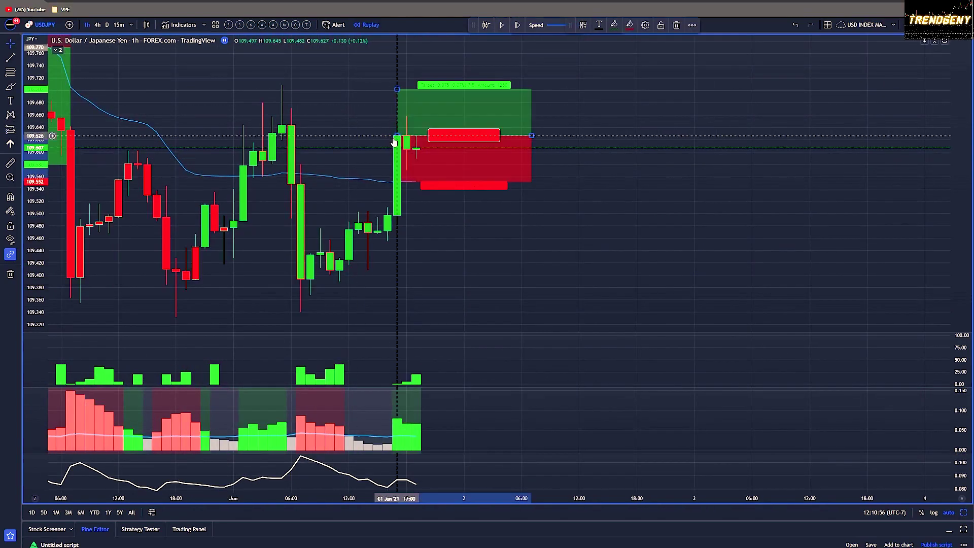
left_click(502, 25)
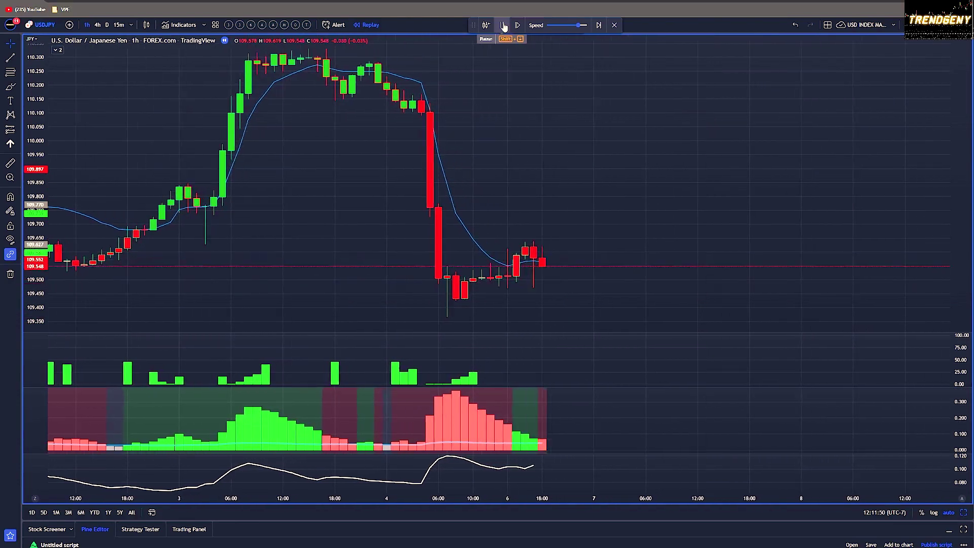
Step: Place a long position at the newest candle with a lower stop and higher target, then replay it
left_click(504, 25)
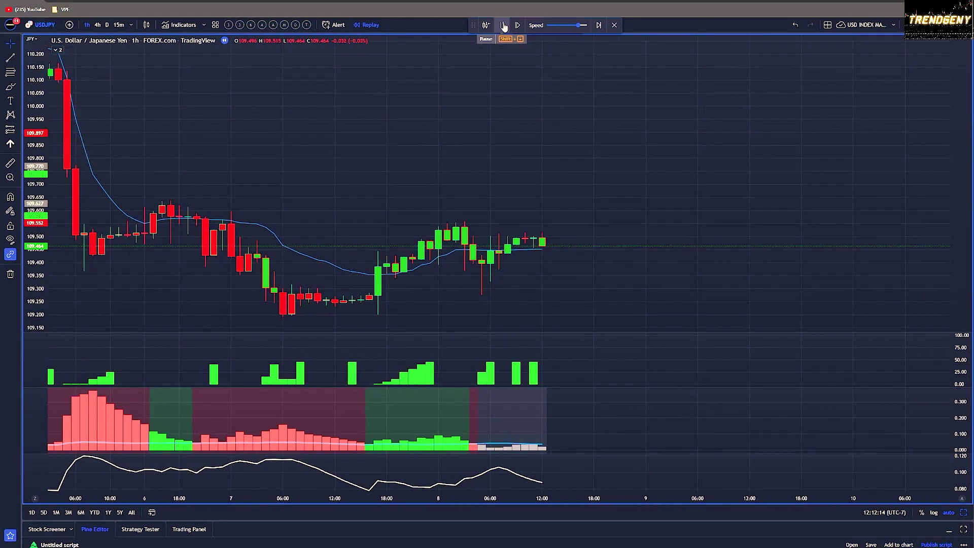
left_click(504, 26)
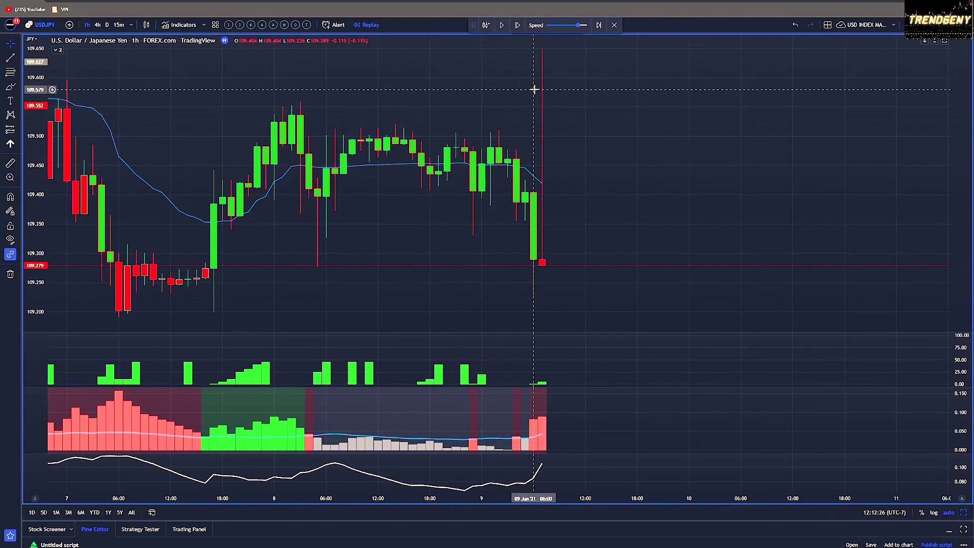
left_click(475, 79)
left_click_drag(476, 143, 475, 168)
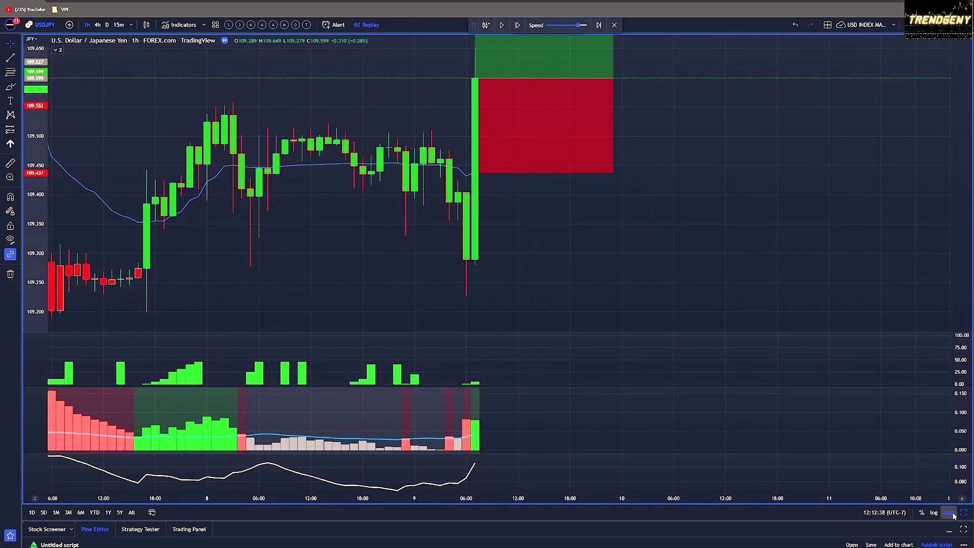
left_click_drag(475, 34, 481, 68)
left_click(504, 27)
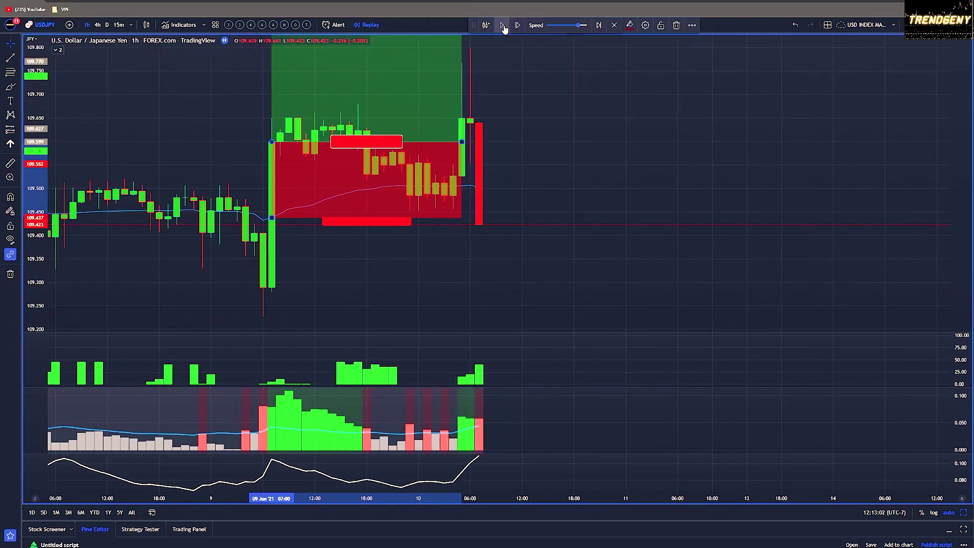
left_click(502, 26)
Step: Place another long position at the newest candle with its stop lowered to about 109.437
left_click(19, 130)
left_click(41, 131)
left_click(462, 118)
left_click_drag(463, 171, 462, 217)
Step: Advance a few bars and place a short near 109.430 with target about 109.316
key("shift+Right")
key("shift+Right")
key("shift+Right")
left_click(10, 130)
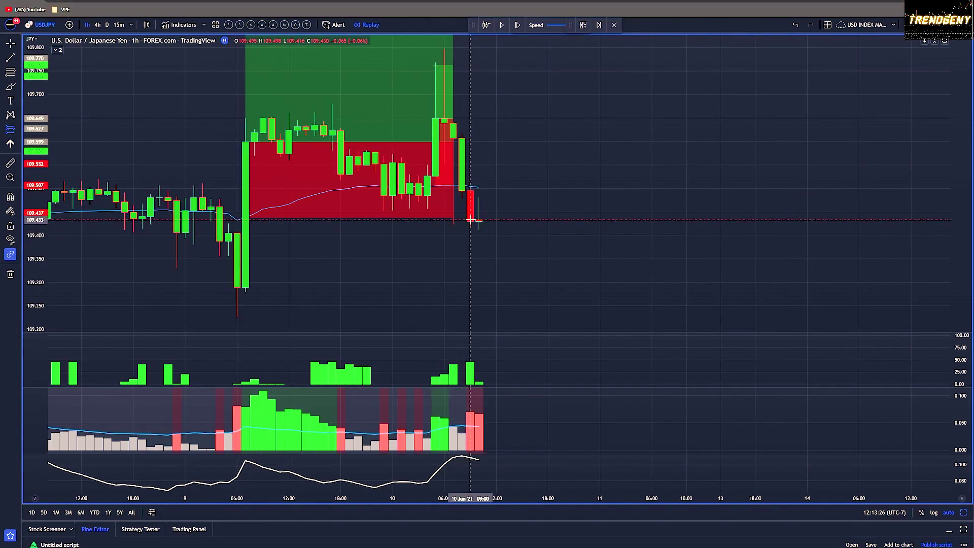
left_click(470, 221)
left_click_drag(467, 271, 470, 275)
Step: Resume the replay to let the short trade play out on the USD/JPY chart
left_click(501, 25)
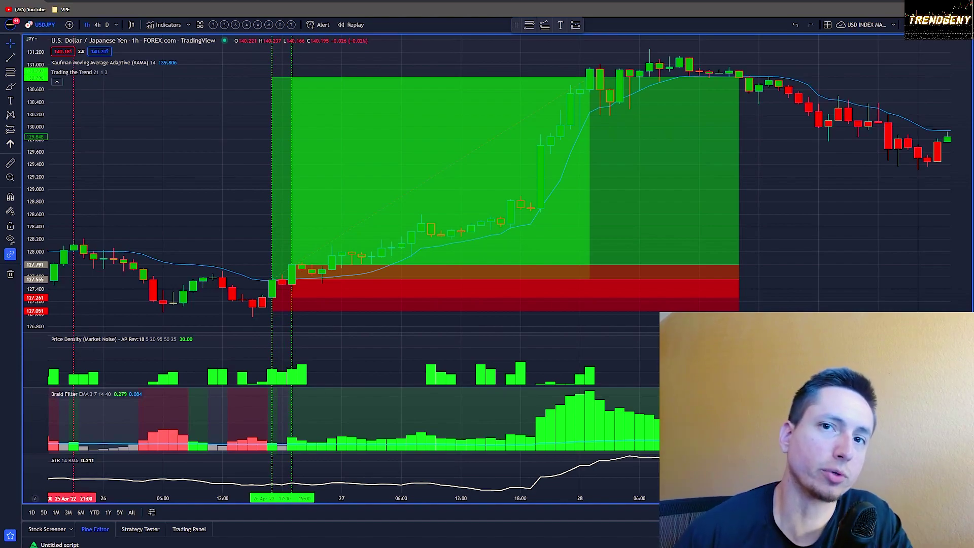
mouse_move(576, 191)
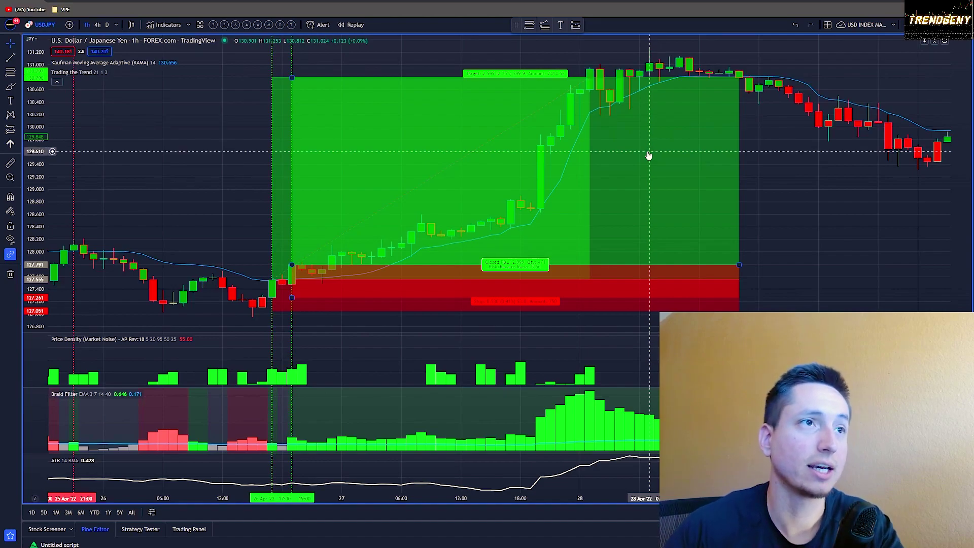
Step: Move the long position's entry left and down onto the earlier breakout candle
left_click_drag(331, 161, 294, 163)
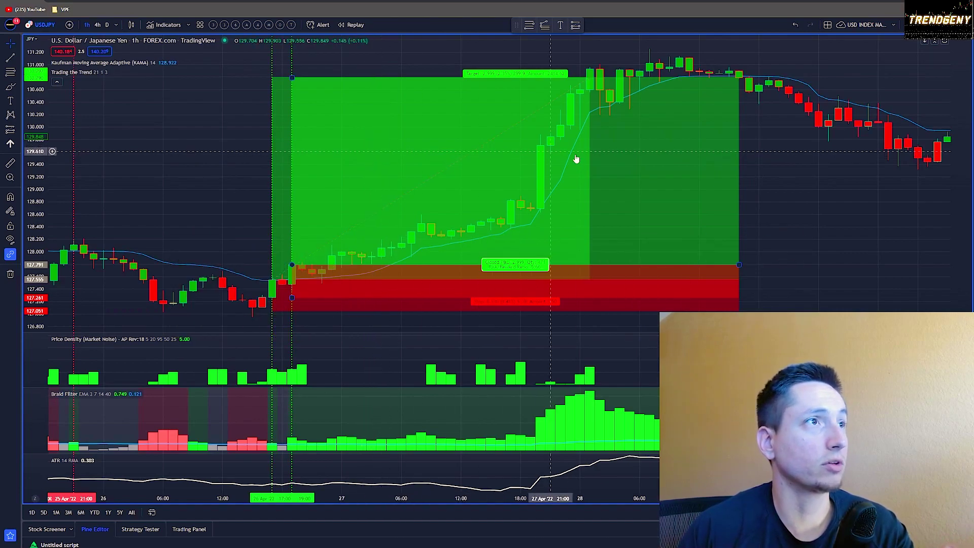
left_click_drag(285, 150, 280, 148)
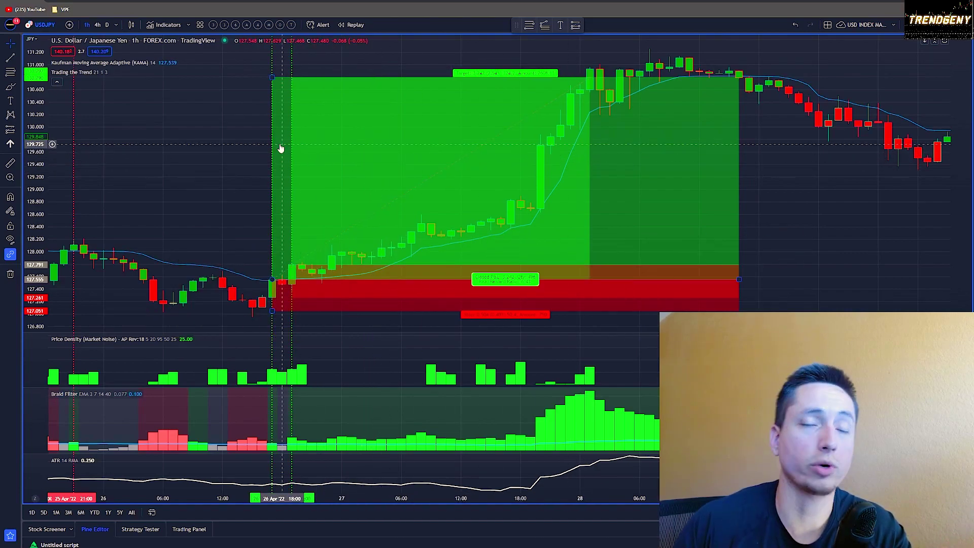